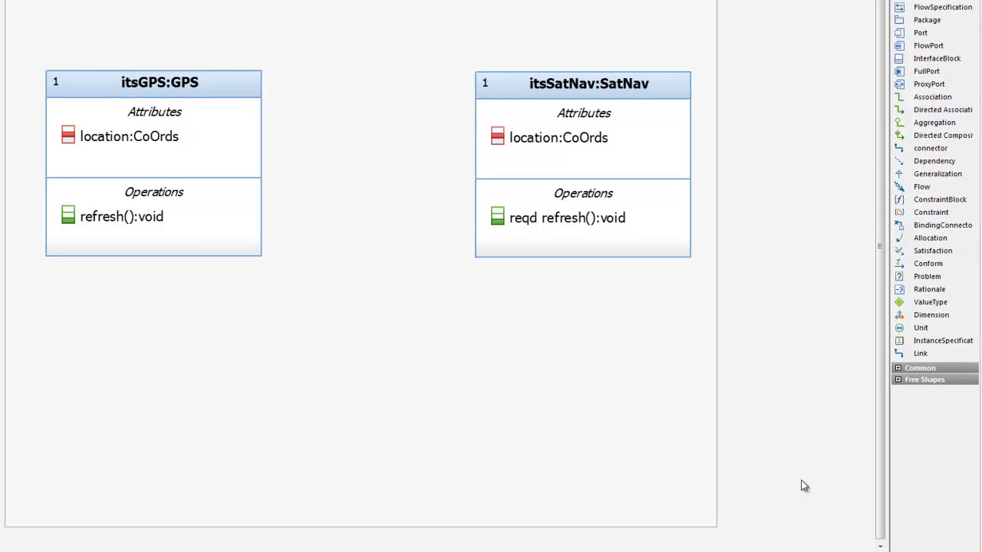
Step: Create proxy port p_GPS:IB_GPS on itsGPS, exposing location as Out and refresh as Provided
click(228, 120)
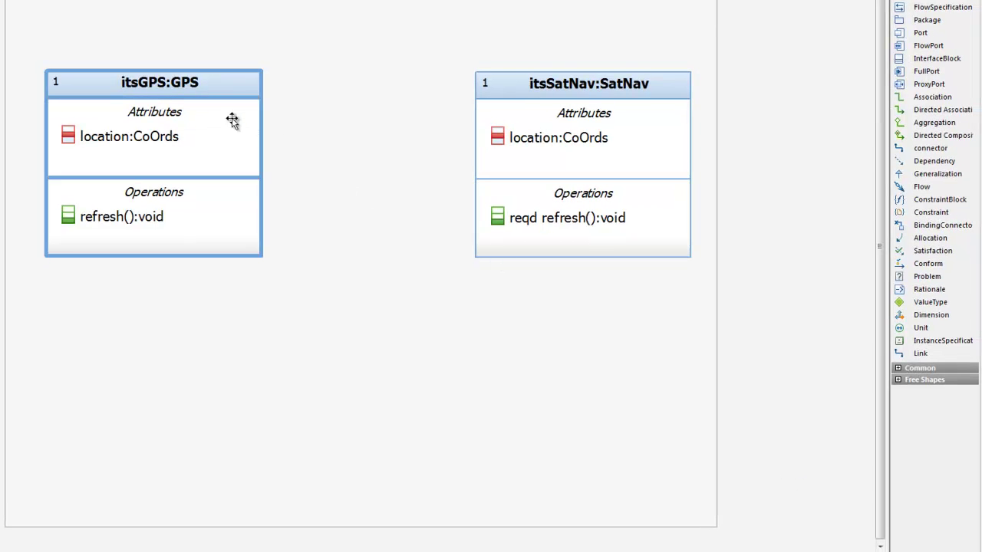
right_click(227, 119)
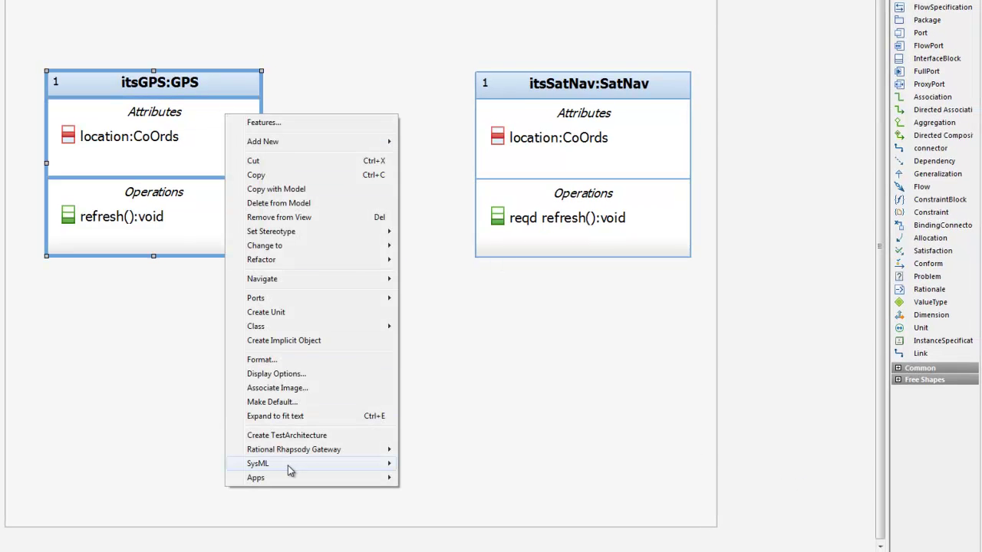
mouse_move(288, 464)
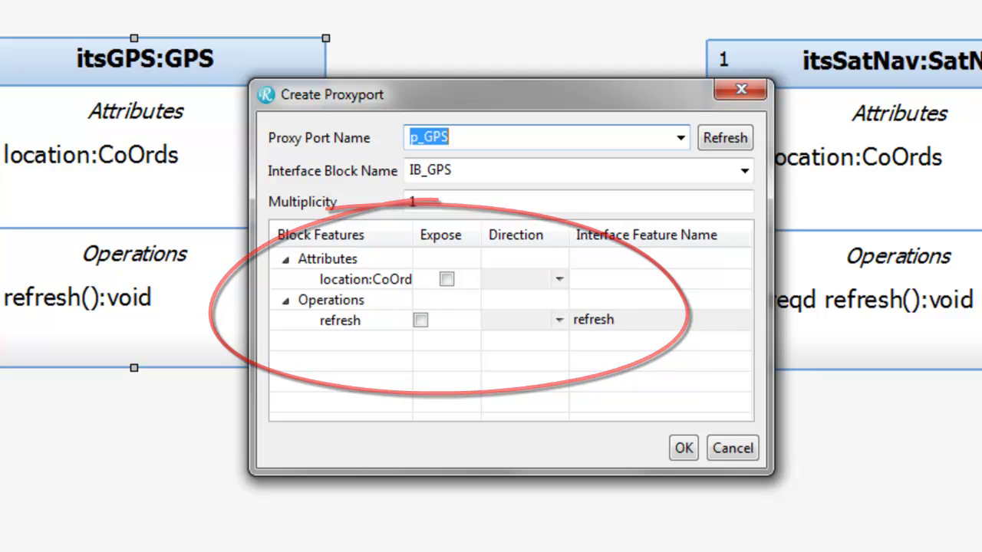
click(446, 280)
click(559, 279)
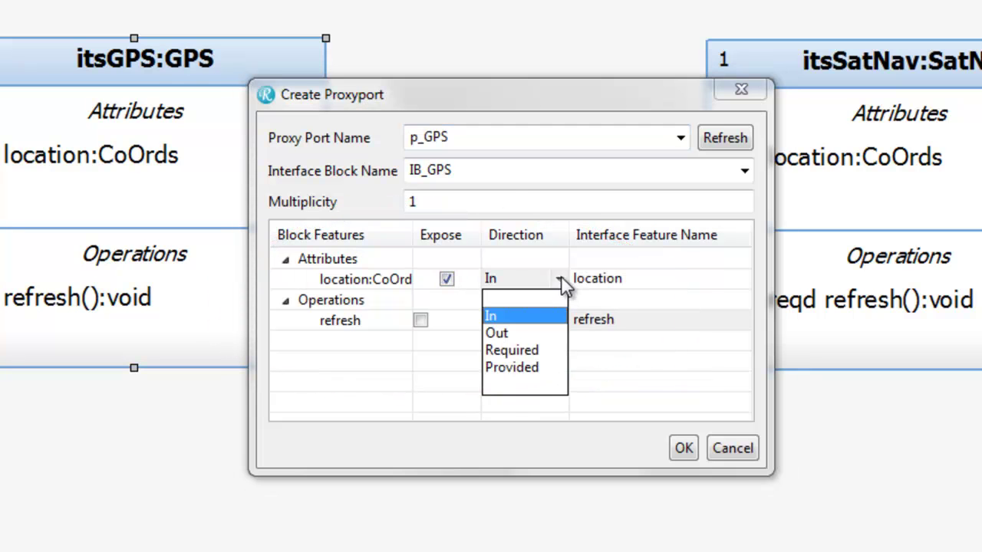
click(527, 332)
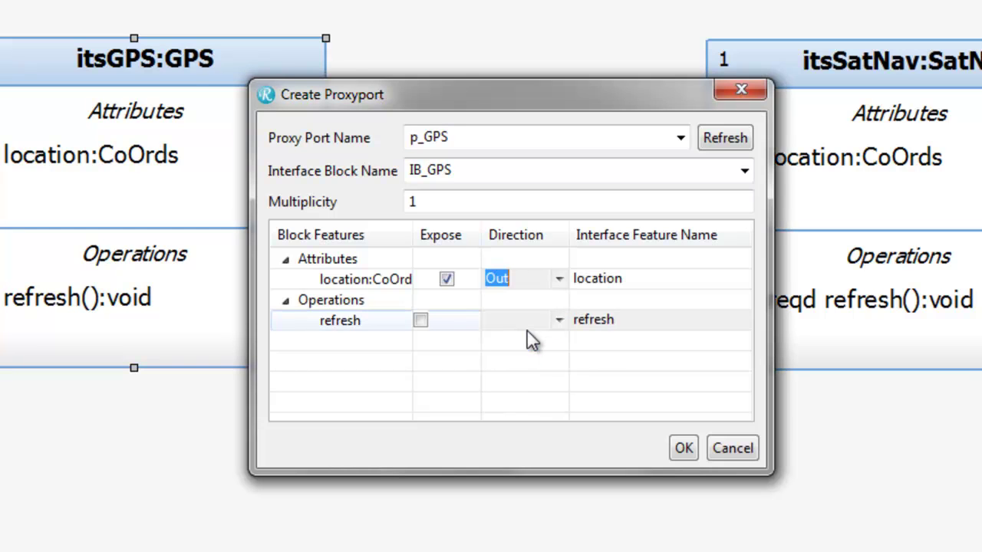
click(420, 320)
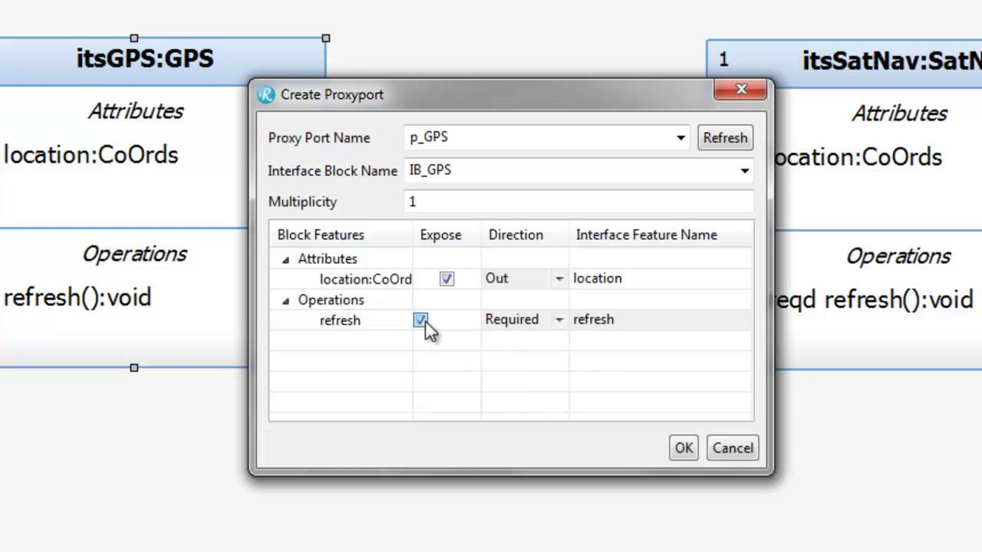
click(558, 320)
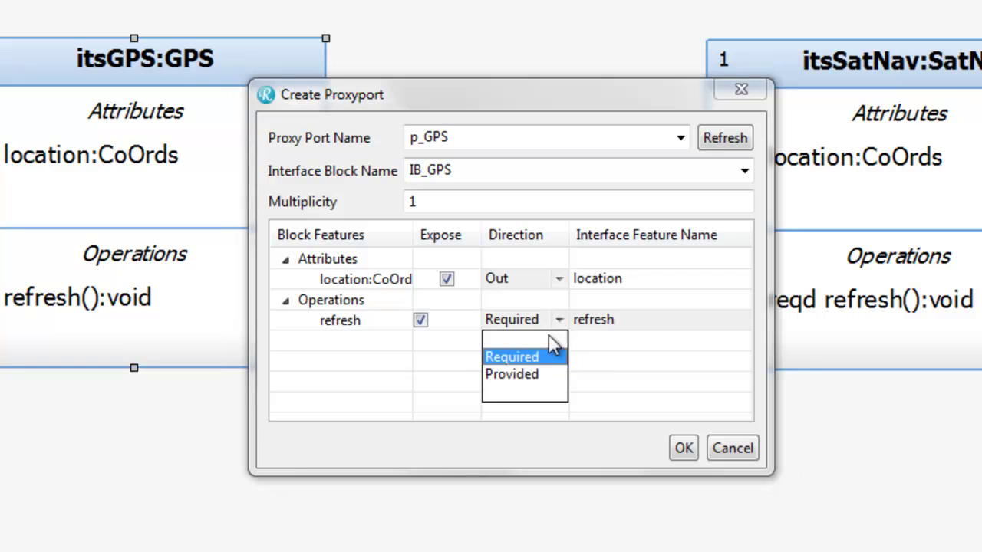
click(523, 375)
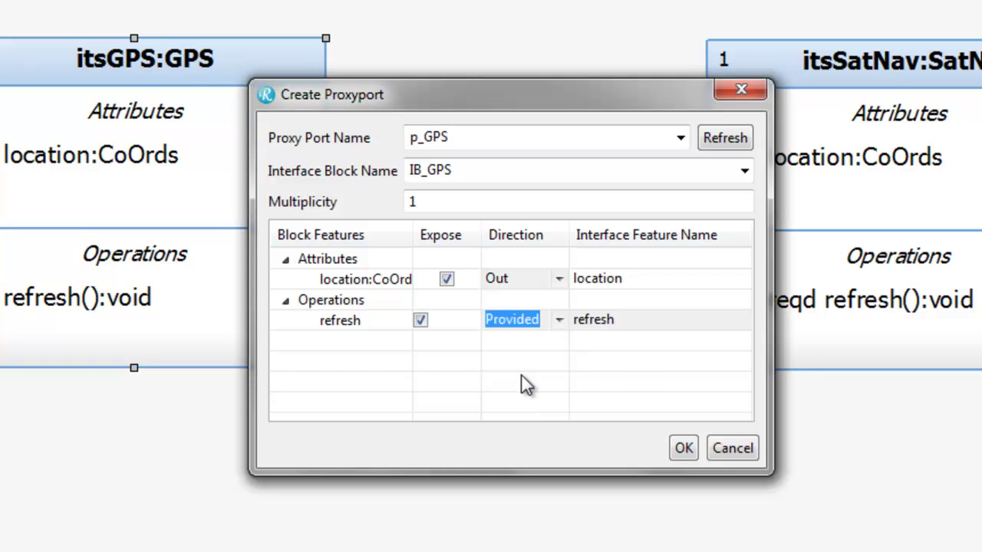
click(683, 451)
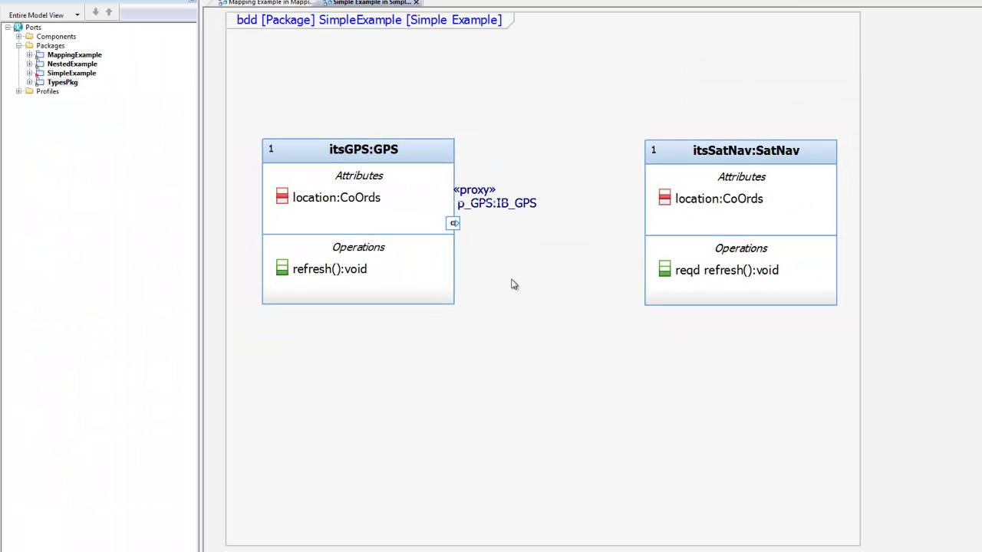
Step: Place the IB_GPS interface block on the diagram and copy the p_GPS port onto itsSatNav
click(40, 164)
drag(79, 174, 478, 361)
click(453, 223)
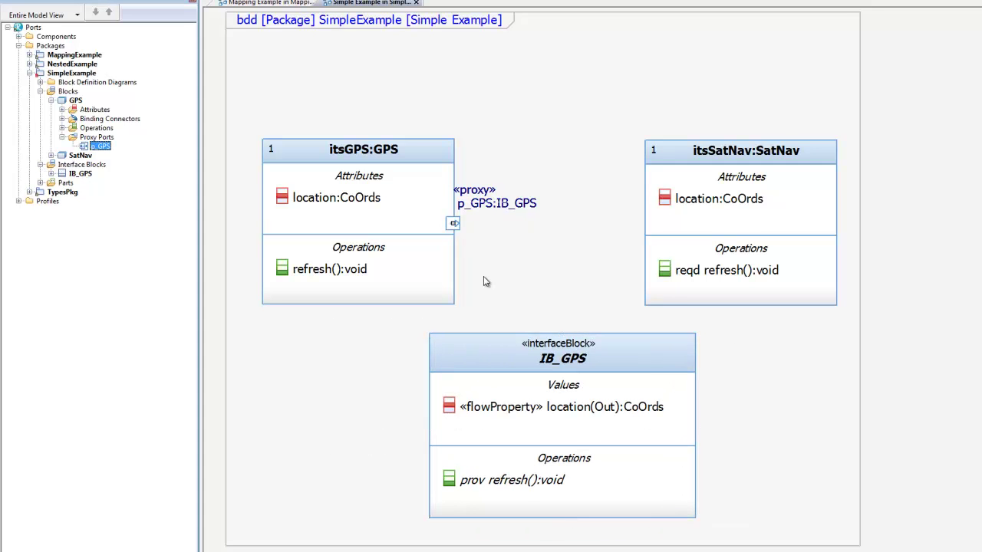
drag(100, 146, 80, 155)
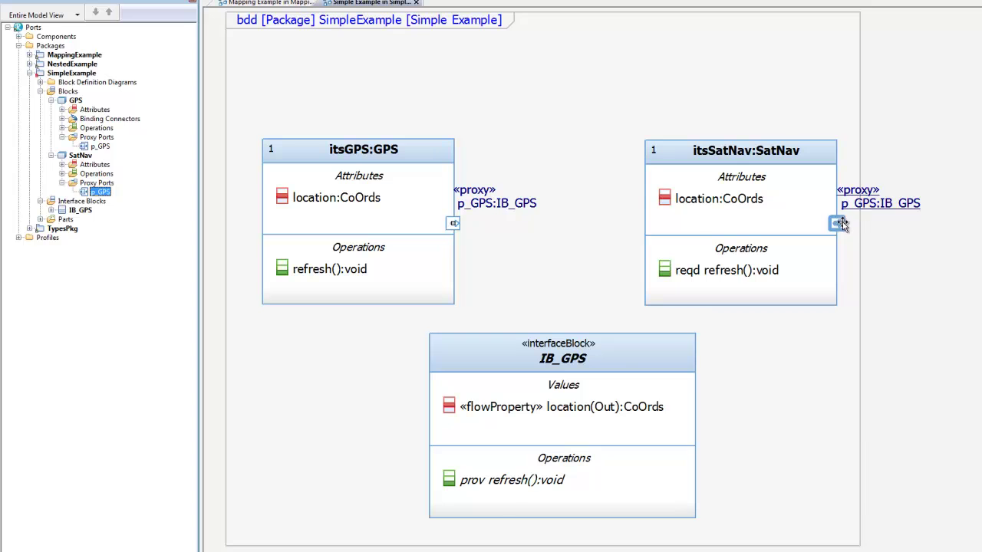
Step: Move SatNav's p_GPS port to its left edge and make it conjugated (~IB_GPS)
drag(837, 222, 644, 224)
double_click(645, 223)
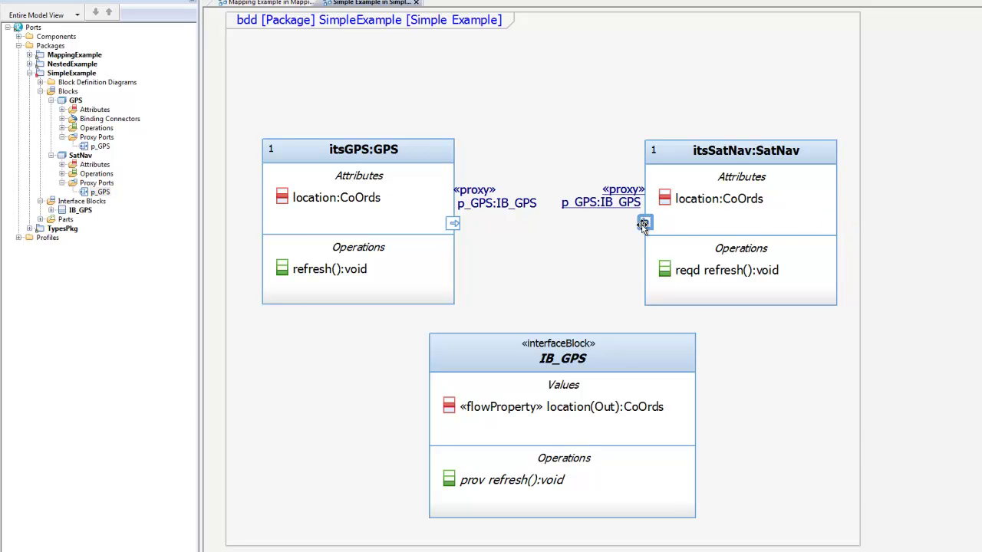
click(387, 321)
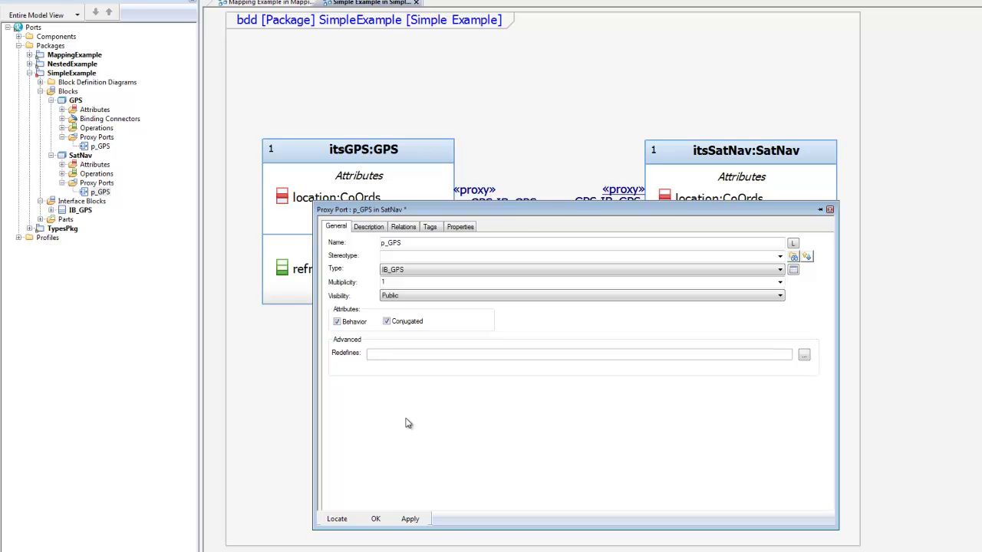
click(375, 519)
Step: Shift itsSatNav right and connect itsGPS's p_GPS port to SatNav's p_GPS port
click(727, 290)
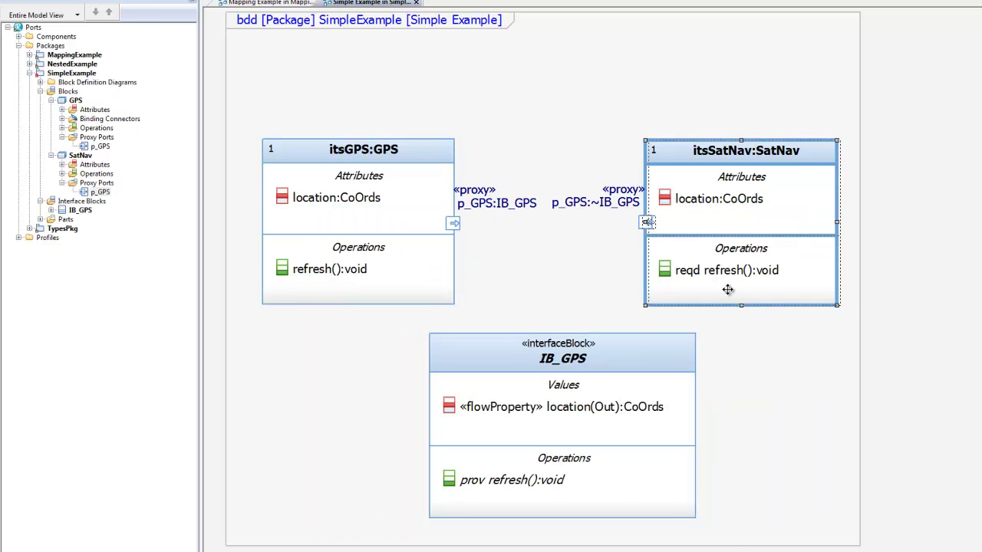
drag(727, 289, 862, 289)
drag(453, 224, 778, 222)
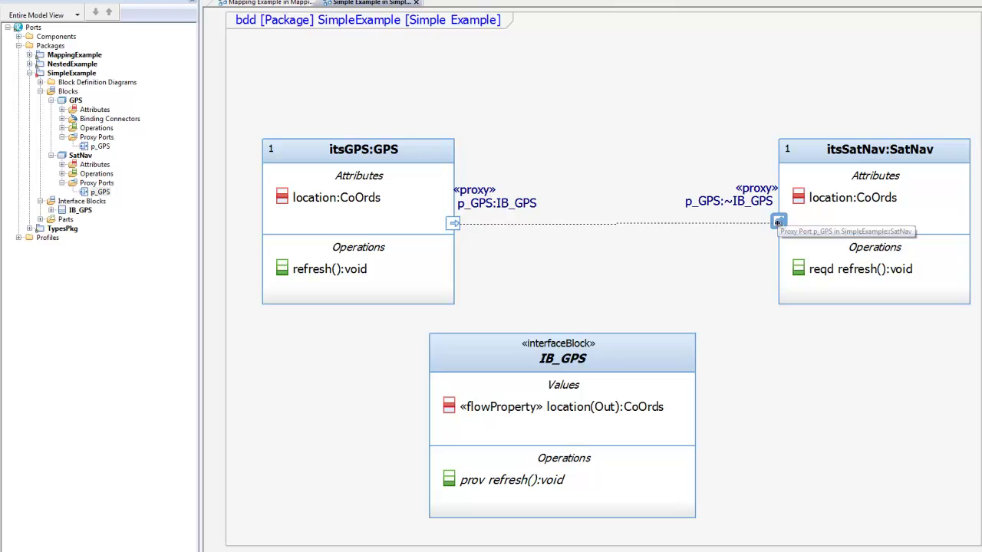
click(777, 222)
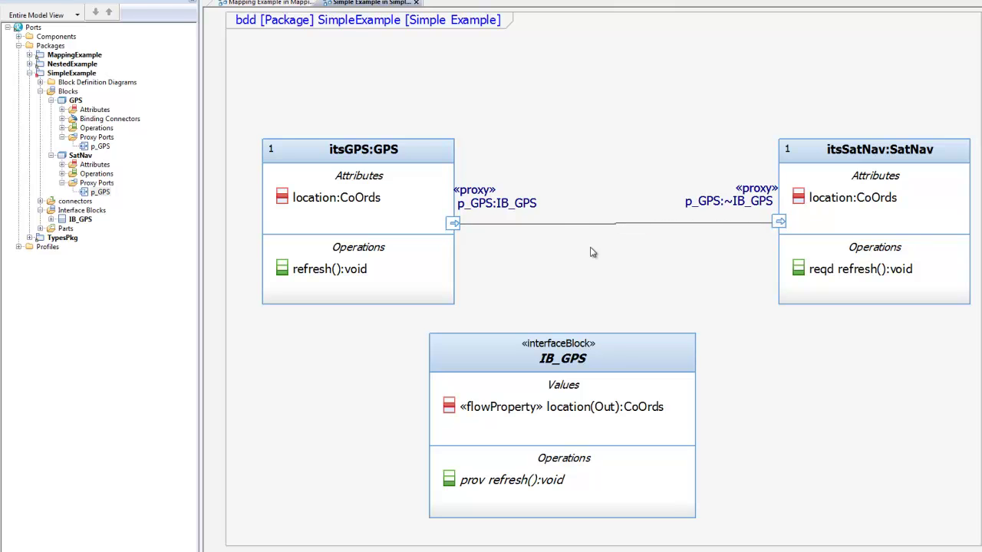
Step: Generate direction flows on the GPS–SatNav connector so location:CoOrds flows toward SatNav
click(559, 224)
right_click(559, 224)
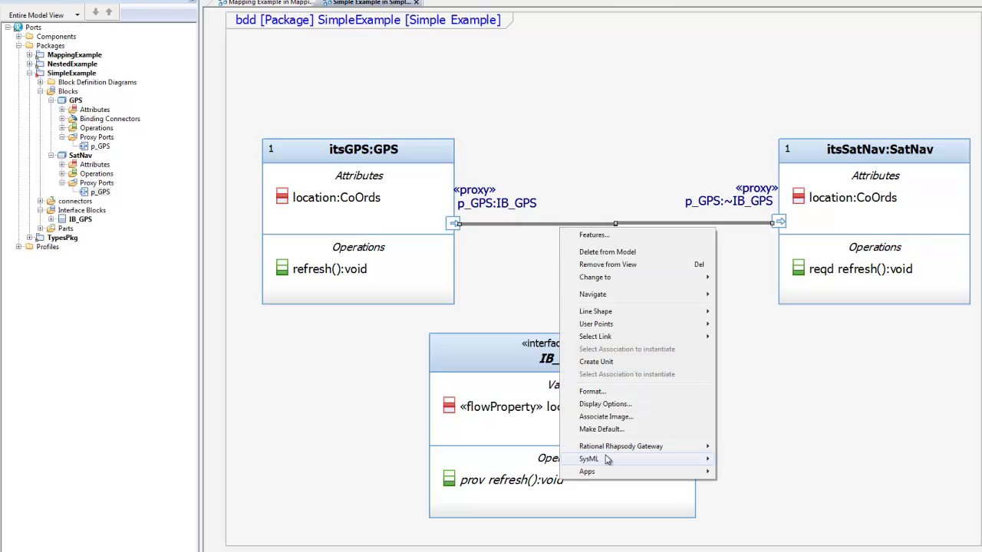
mouse_move(606, 458)
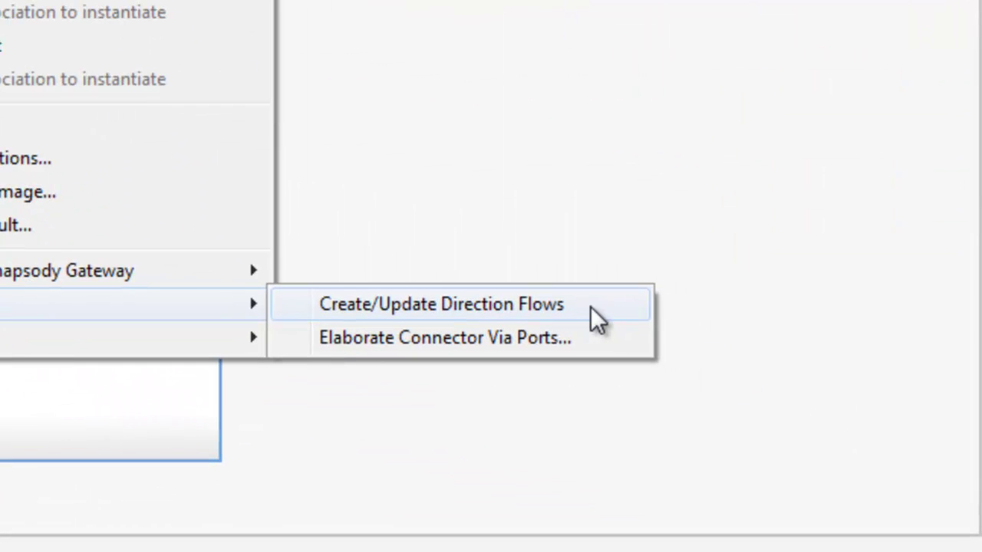
click(592, 308)
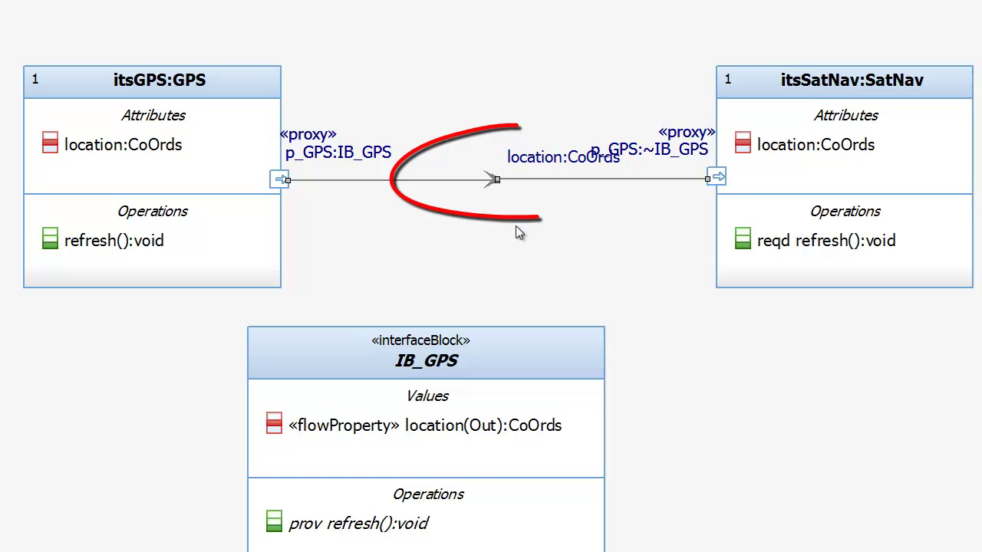
click(491, 184)
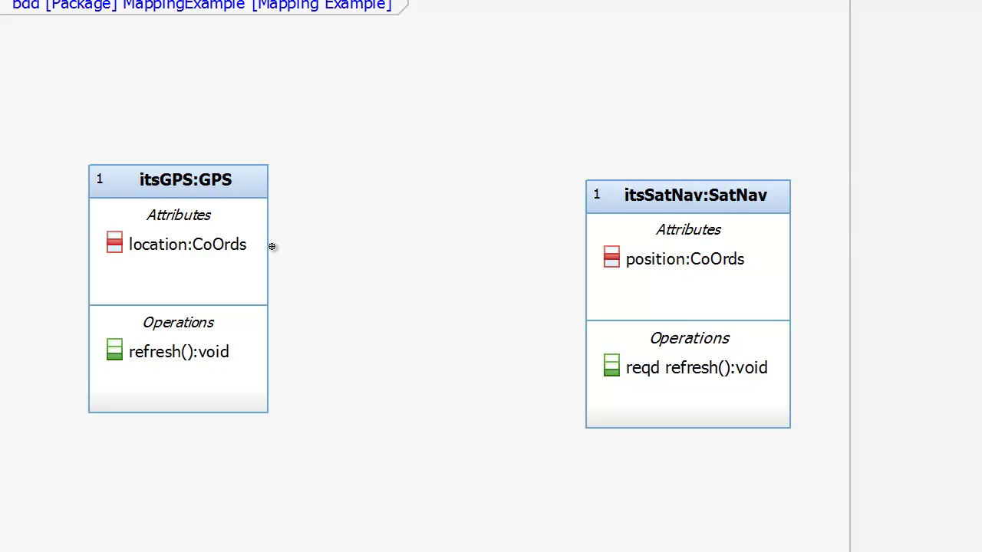
Step: Draw a connector from GPS to SatNav and run Elaborate Connector Via Ports on it
click(256, 274)
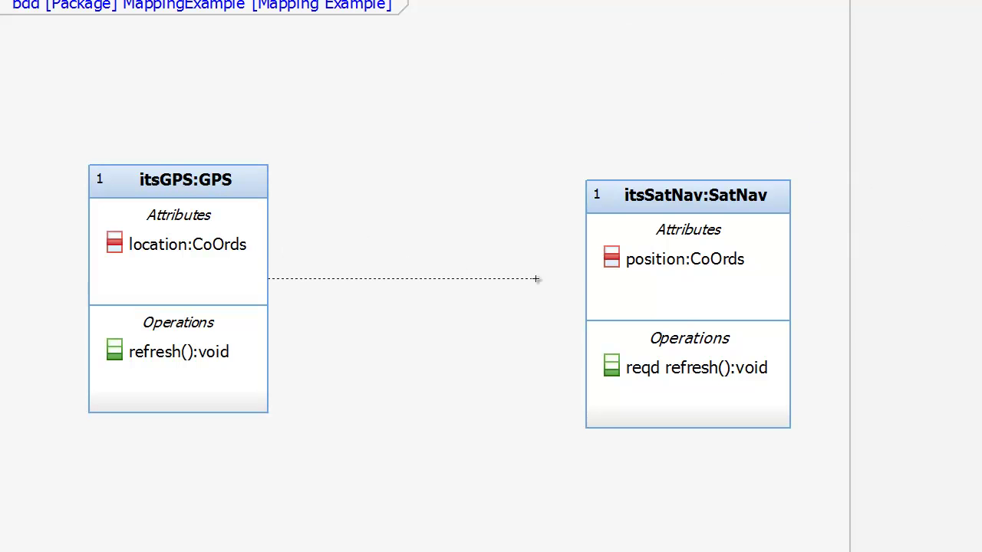
click(584, 280)
right_click(307, 282)
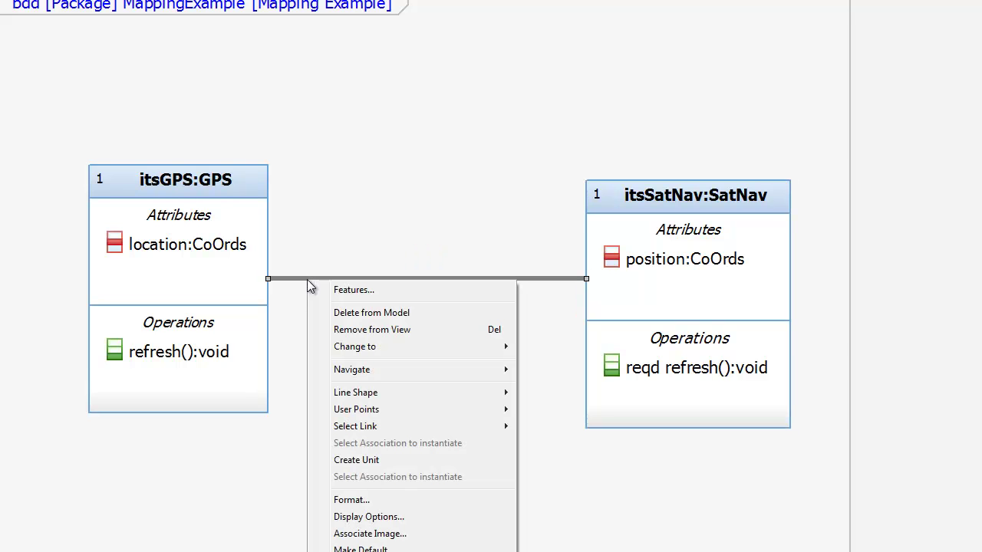
mouse_move(307, 551)
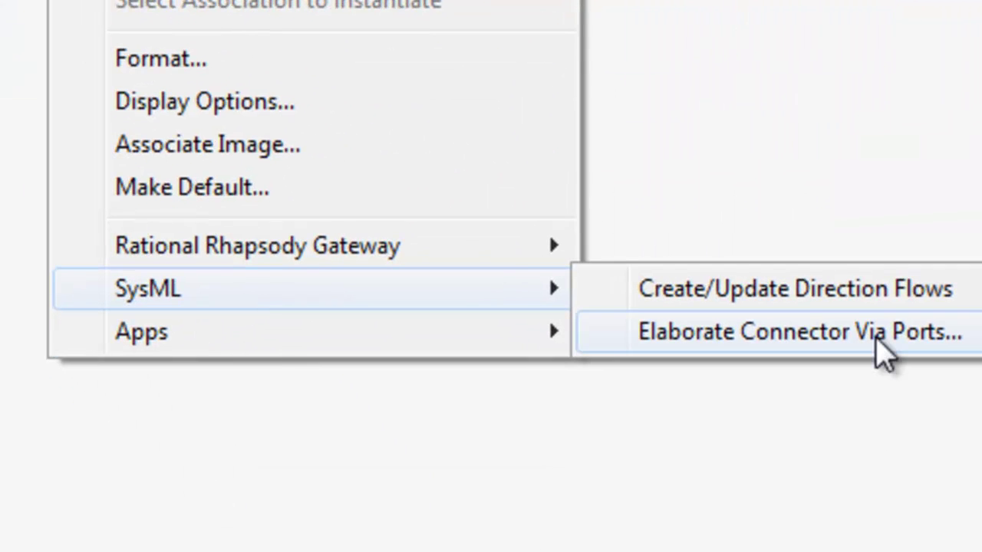
click(877, 337)
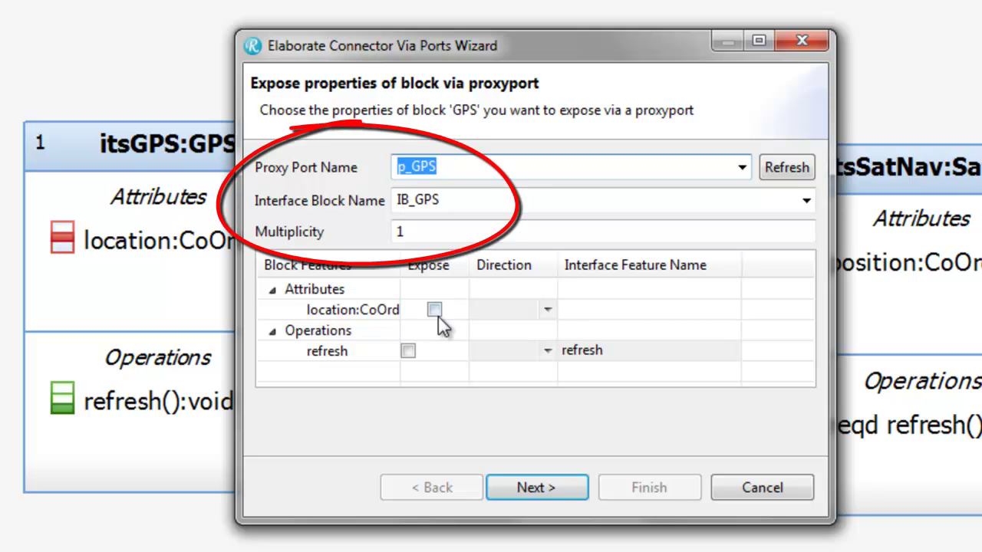
Step: On the GPS page, expose location as Out and refresh as Provided
click(438, 314)
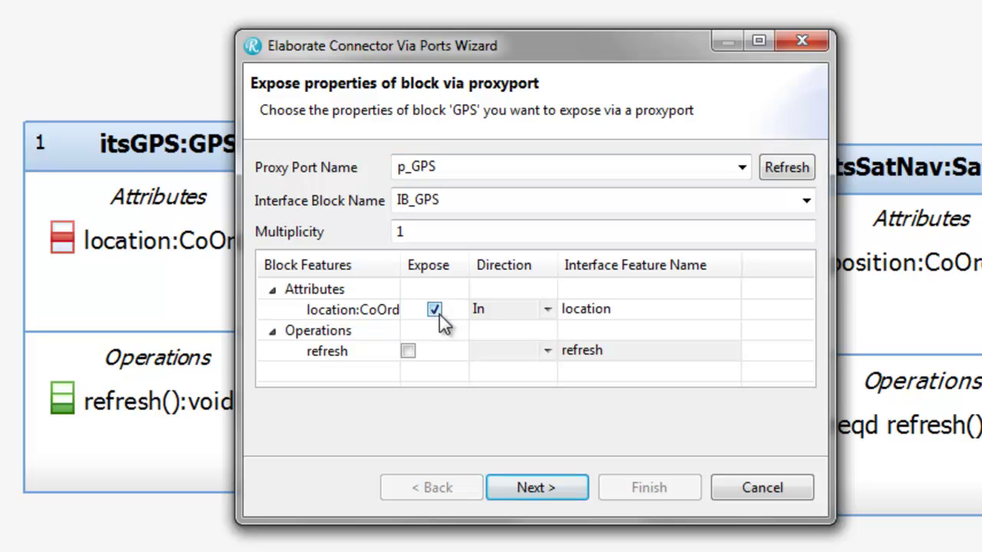
click(549, 310)
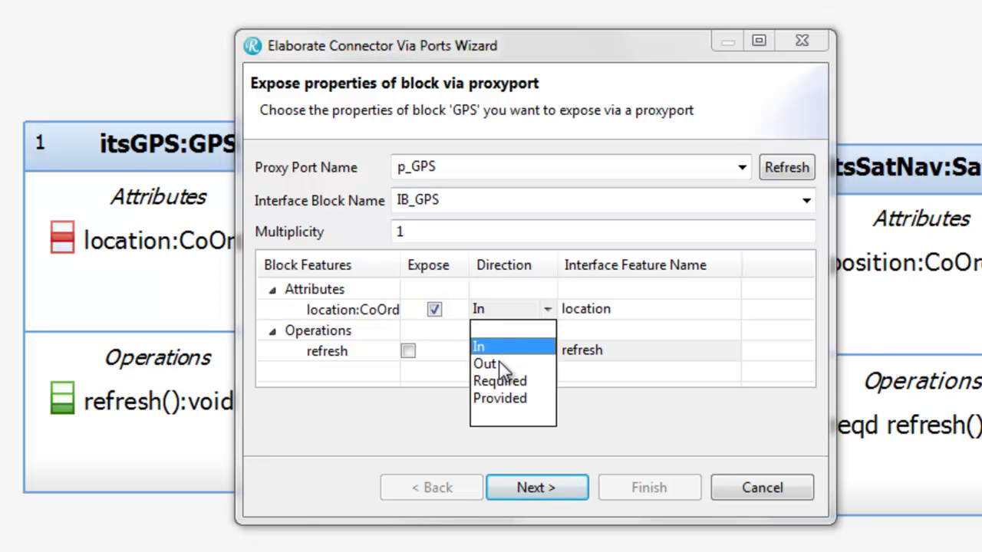
click(501, 365)
click(408, 351)
click(549, 353)
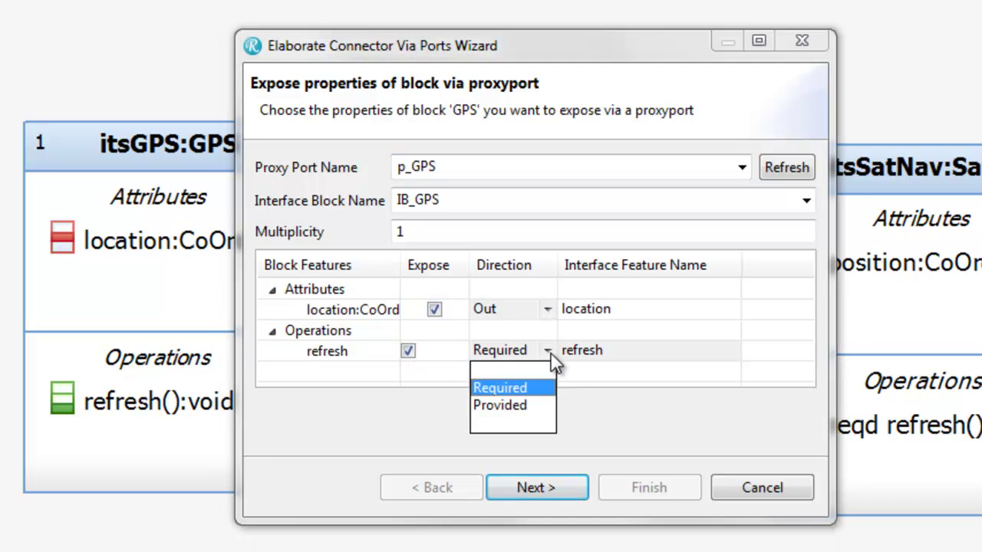
click(501, 405)
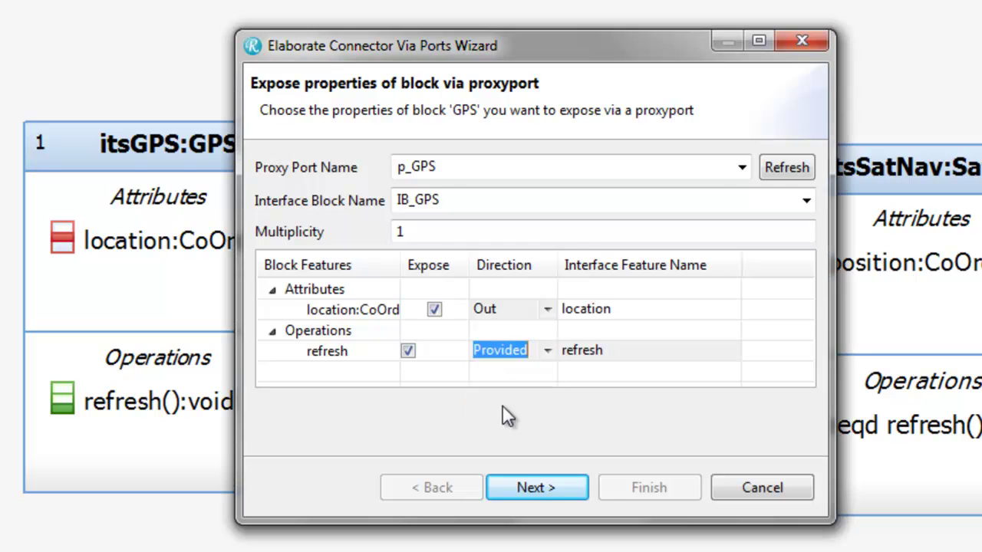
click(522, 485)
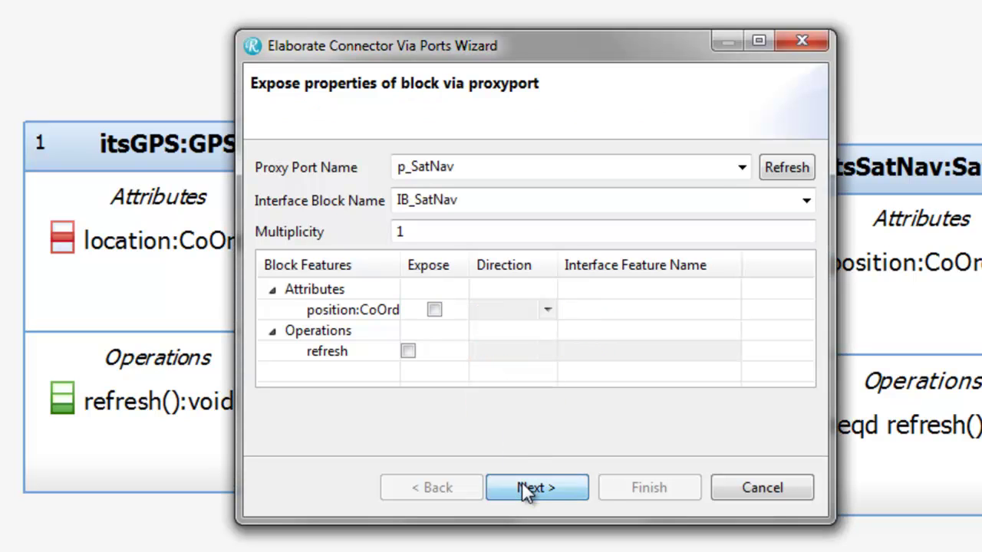
Step: Expose SatNav's position (In) and refresh (Required), then advance to property mapping
click(434, 310)
click(408, 352)
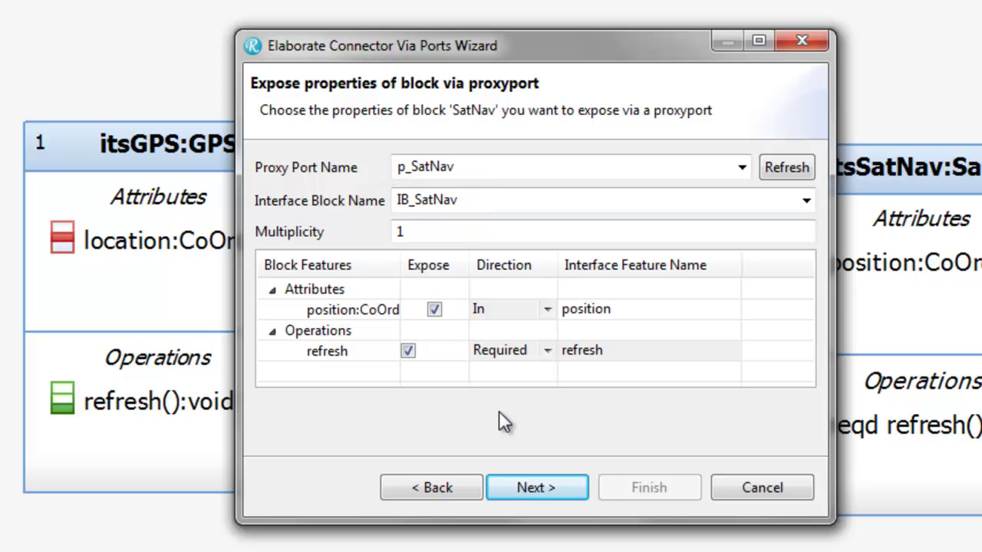
click(539, 484)
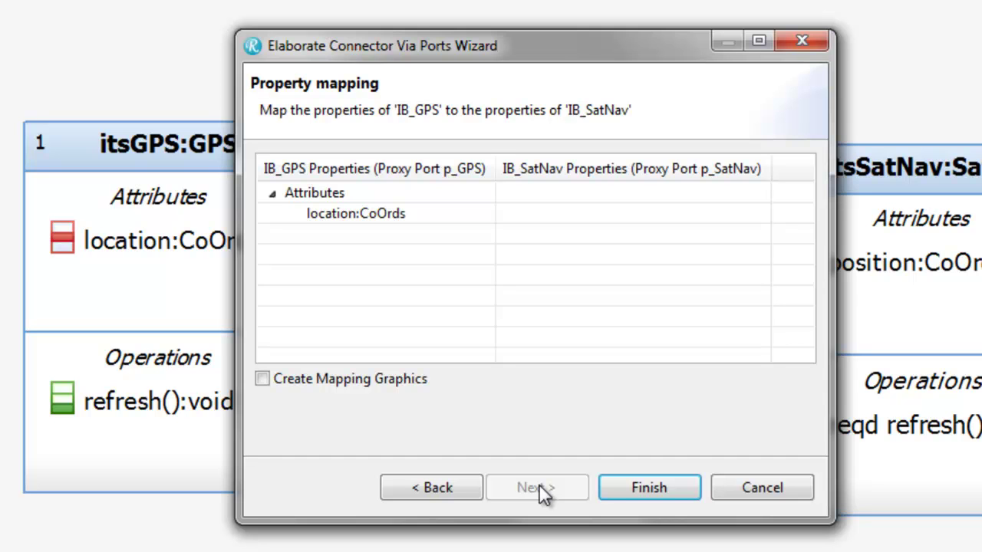
Step: Map location:CoOrds to position:CoOrds and switch on Create Mapping Graphics
click(581, 220)
click(579, 220)
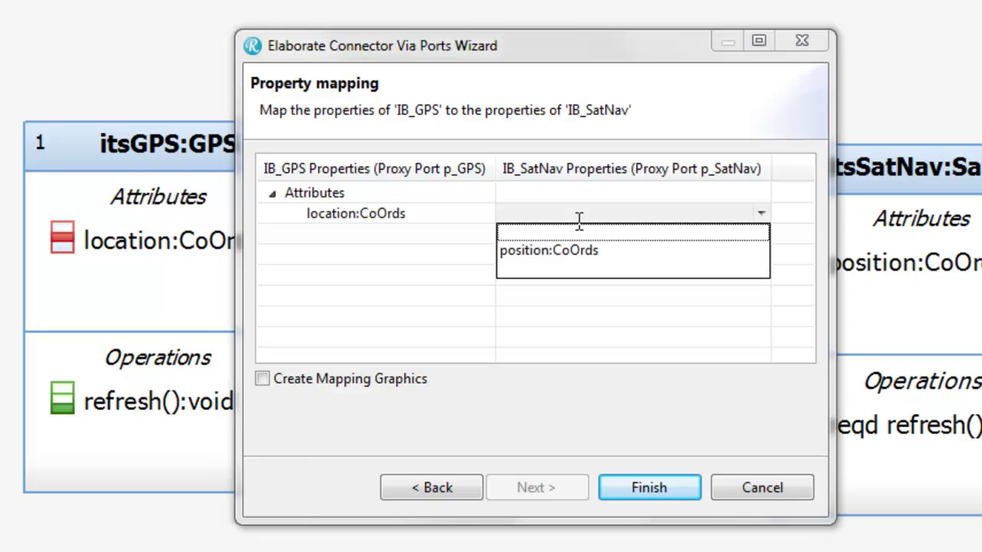
click(577, 253)
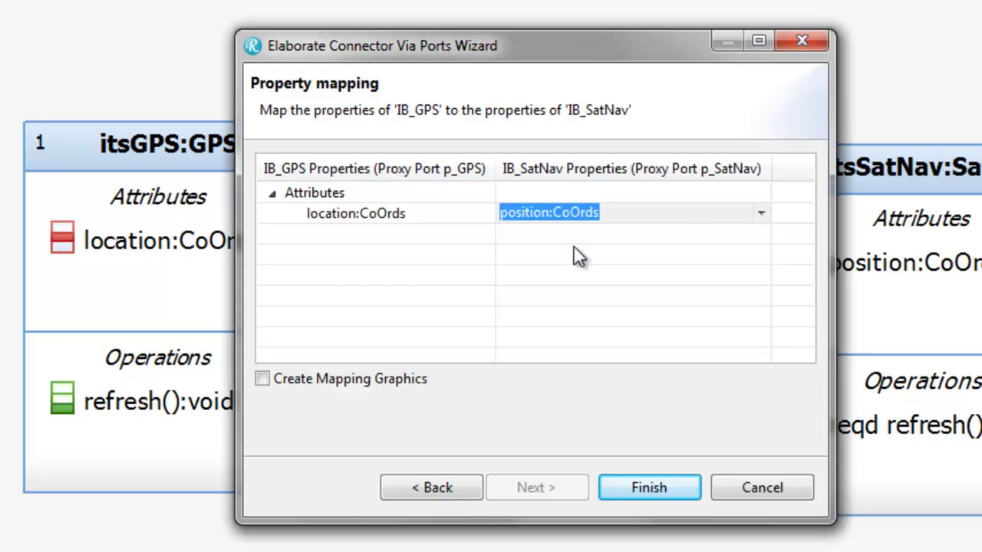
click(266, 381)
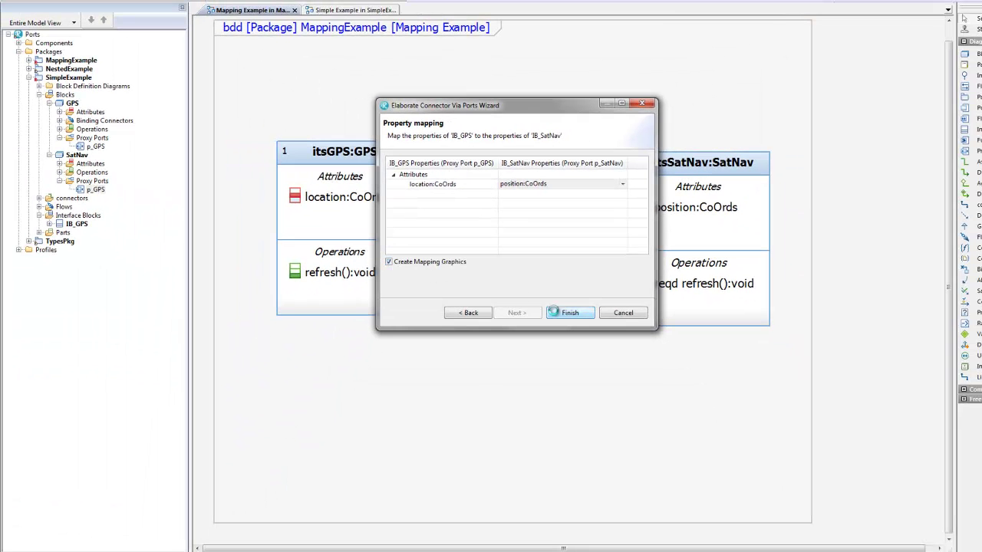
Step: Finish the wizard and place the IB_GPS and IB_SatNav interface blocks on the diagram
click(554, 313)
mouse_move(83, 139)
mouse_down()
mouse_move(294, 379)
mouse_move(334, 470)
mouse_up()
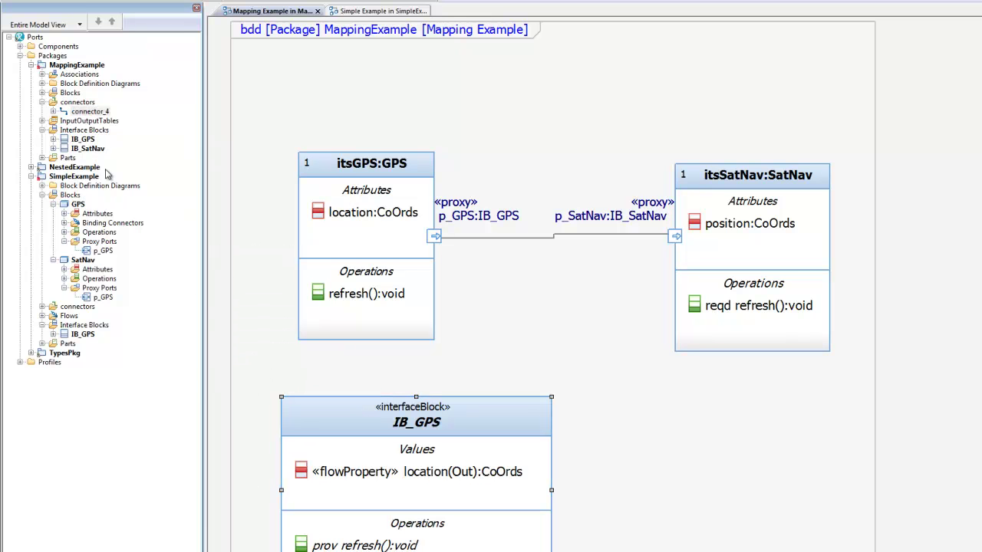
drag(278, 219, 852, 506)
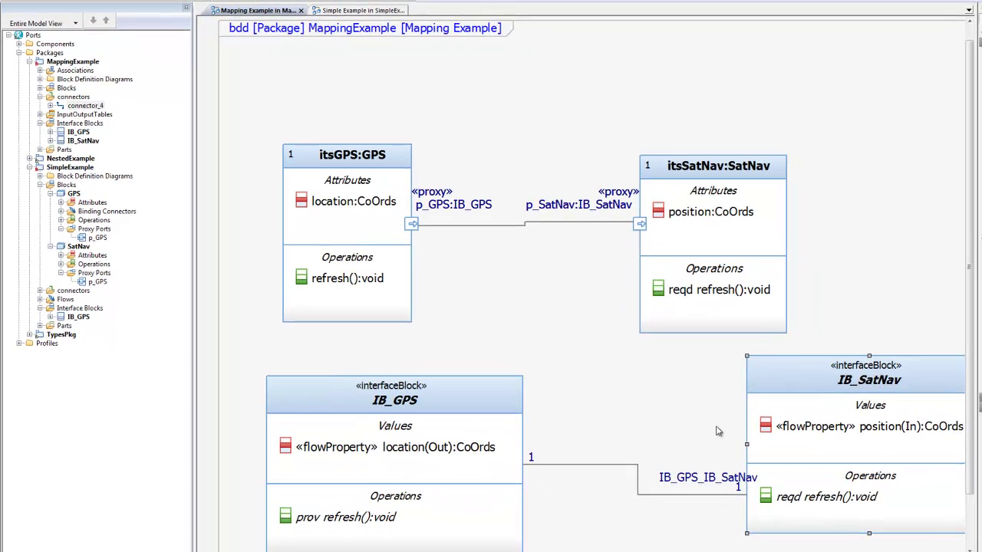
click(618, 461)
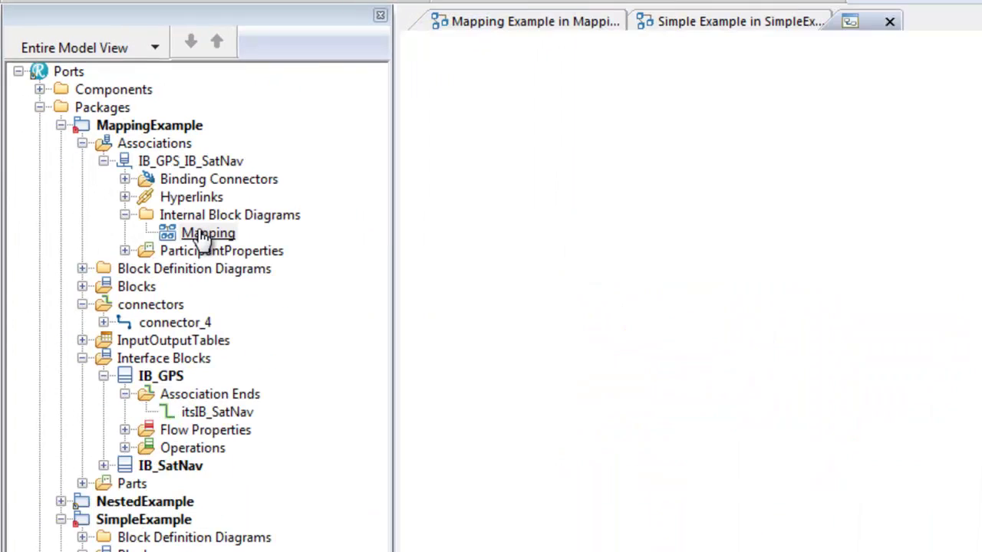
Step: Open the Mapping diagram and resize itsIB_GPS and itsIB_SatNav so location(Out) and position(In) read fully
double_click(205, 234)
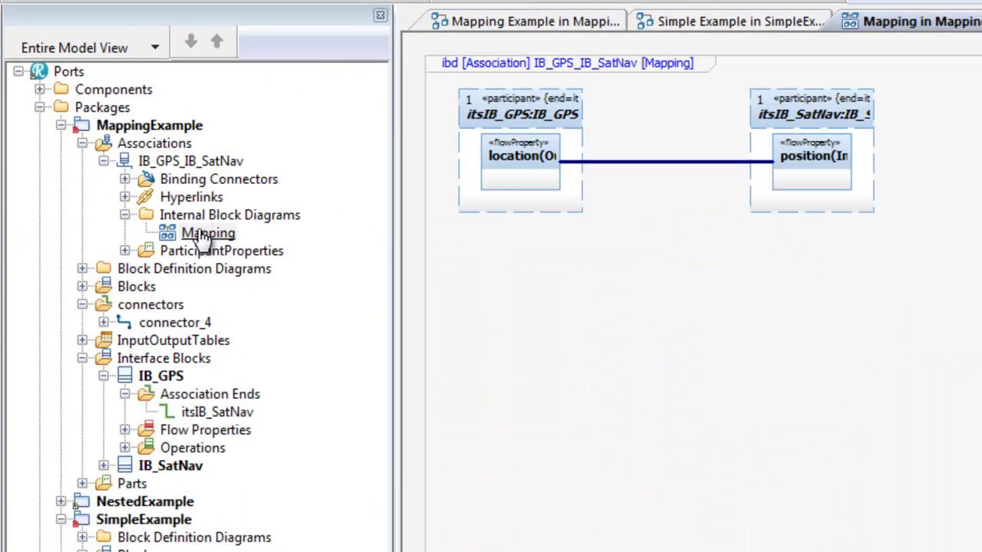
click(859, 201)
drag(872, 212, 981, 262)
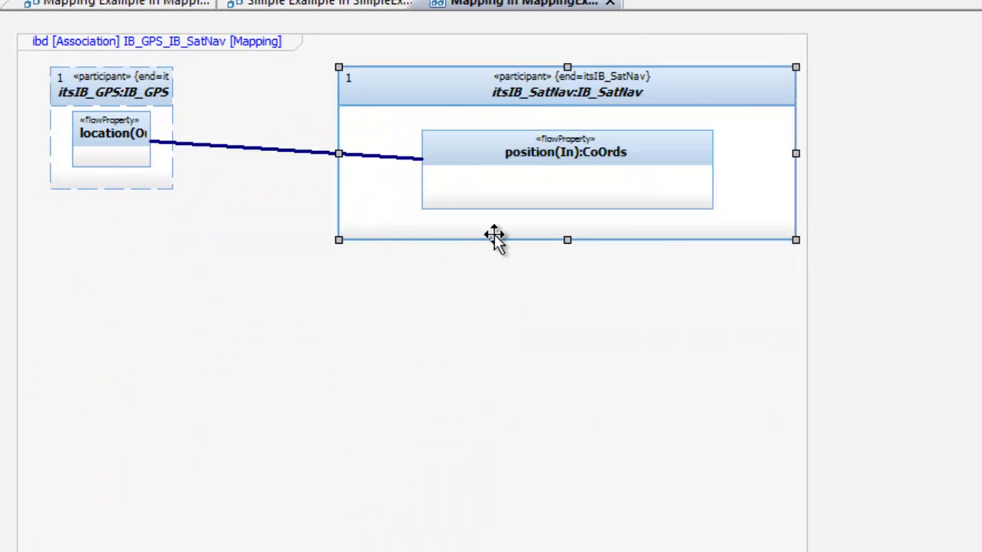
drag(495, 237, 693, 248)
click(172, 184)
drag(174, 186, 358, 259)
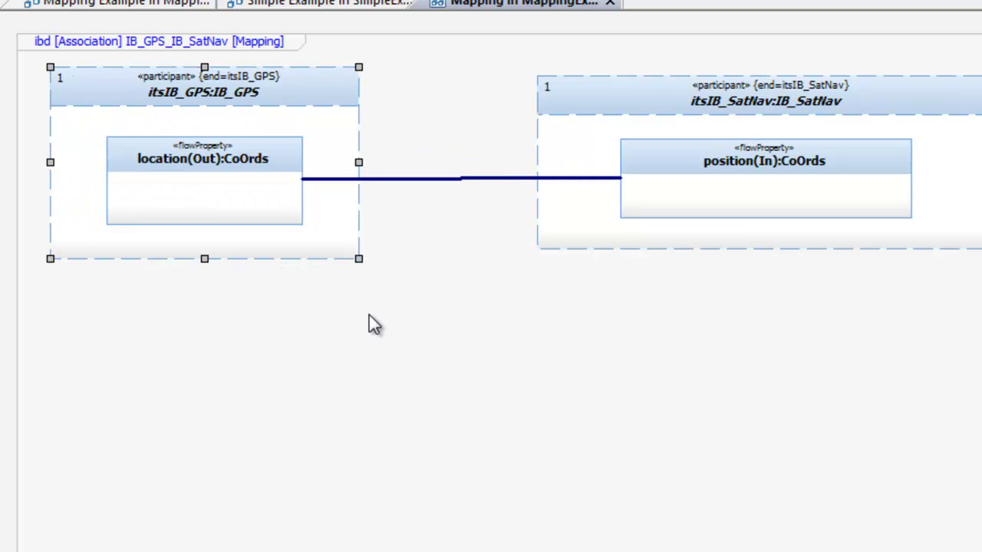
click(369, 316)
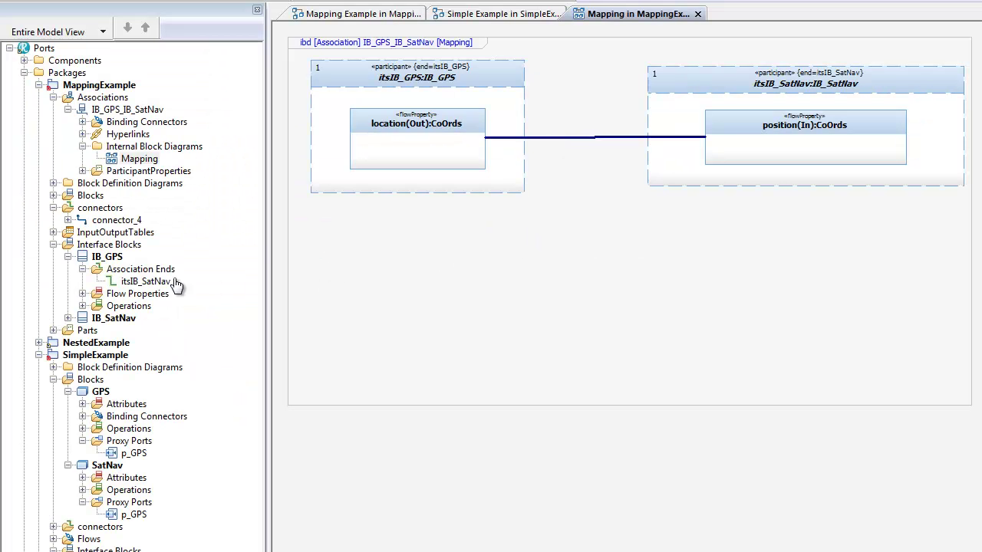
click(54, 233)
Step: Open IB_GPS_IB_SatNav_InputOutputTable to view its 7 mapped GPS–SatNav elements
double_click(100, 244)
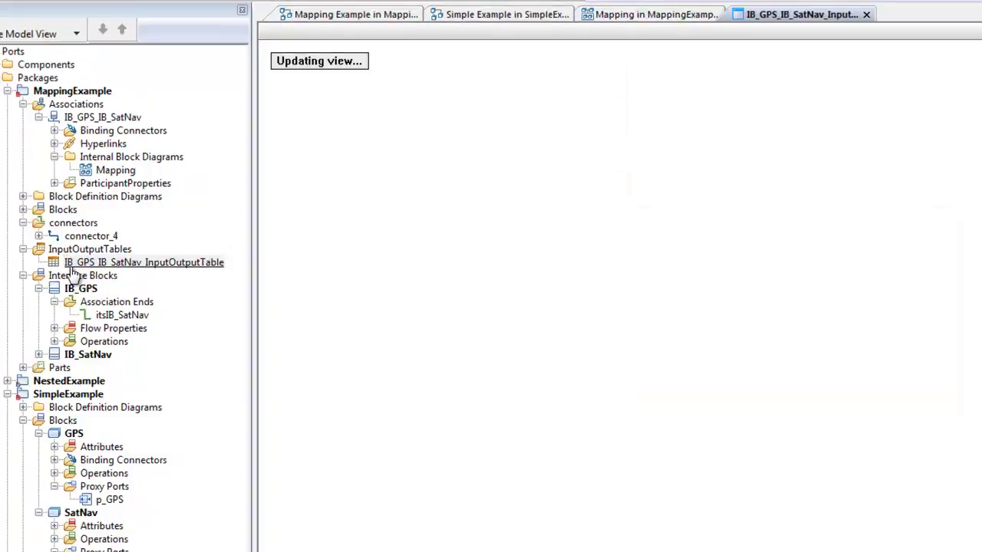